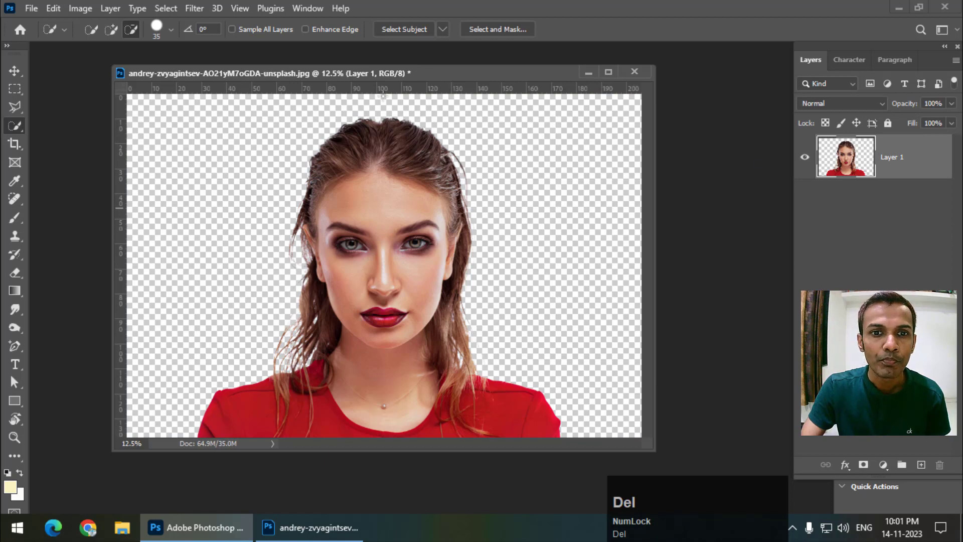
- Add a new layer beneath the portrait layer and fill it with a neutral dark grey foreground colour
{"action": "left_click", "coordinate": [922, 467]}
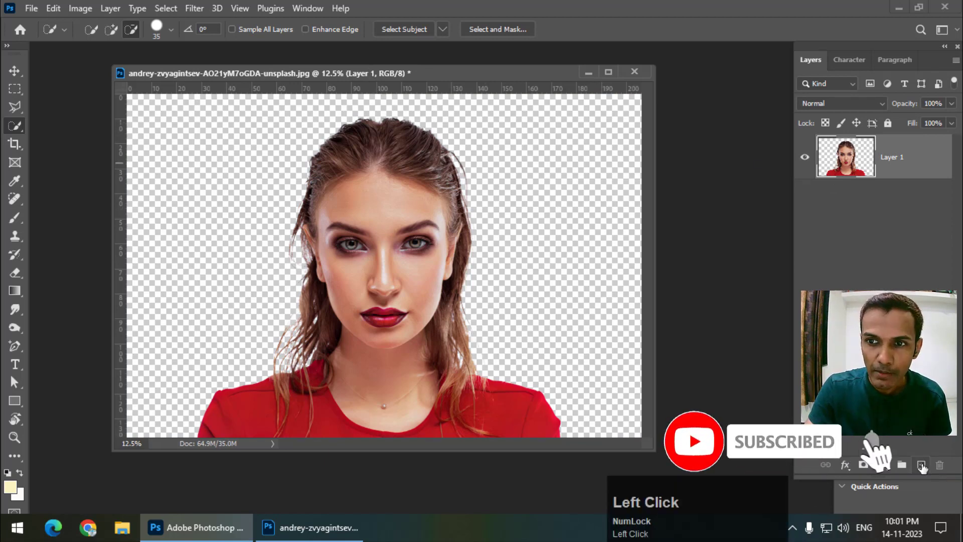
{"action": "left_click_drag", "start_coordinate": [907, 165], "coordinate": [899, 231]}
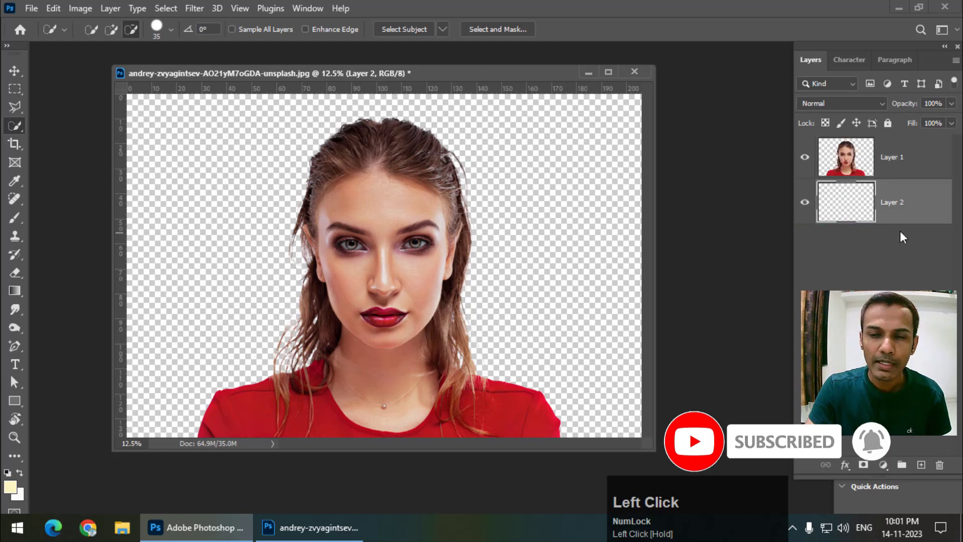
{"action": "left_click", "coordinate": [10, 486]}
{"action": "left_click_drag", "start_coordinate": [588, 151], "coordinate": [523, 140]}
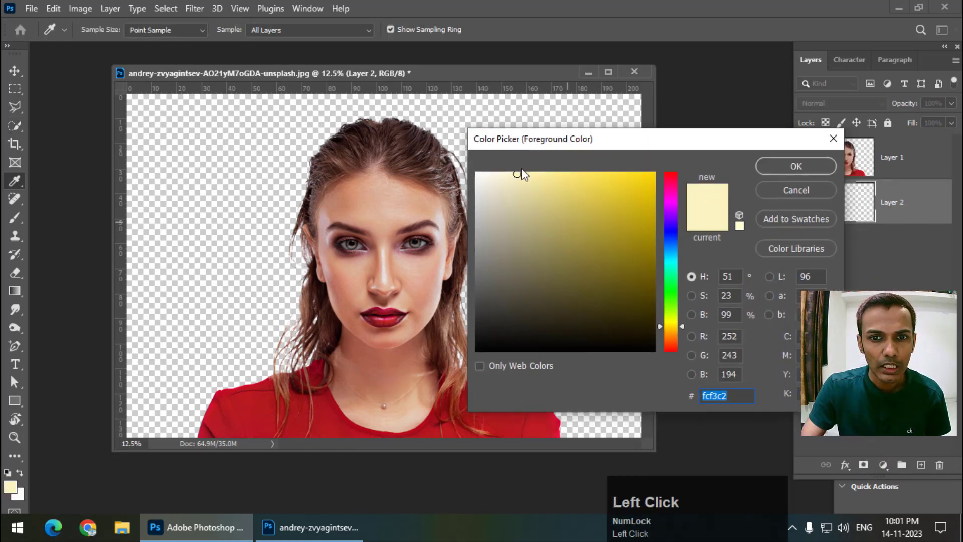
{"action": "left_click_drag", "start_coordinate": [481, 269], "coordinate": [477, 295]}
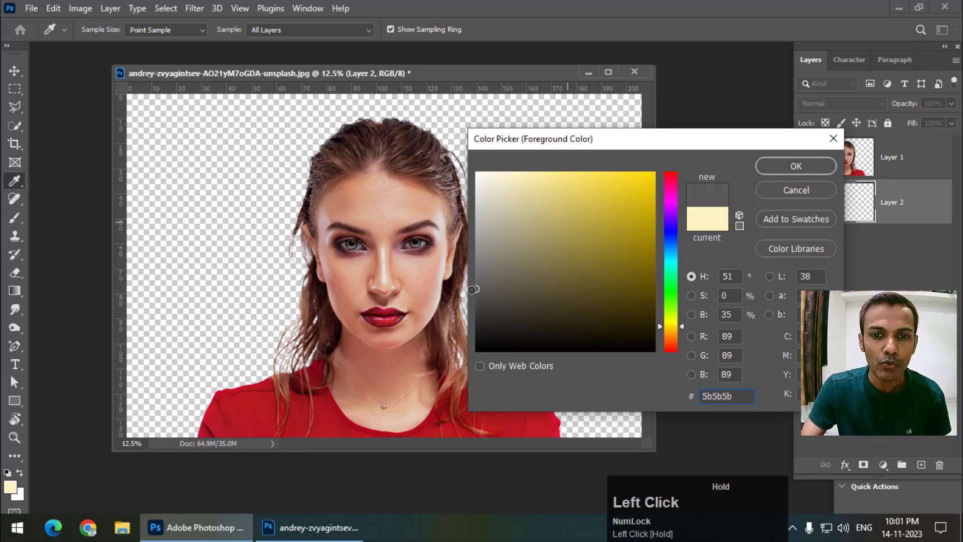
{"action": "left_click", "coordinate": [785, 170]}
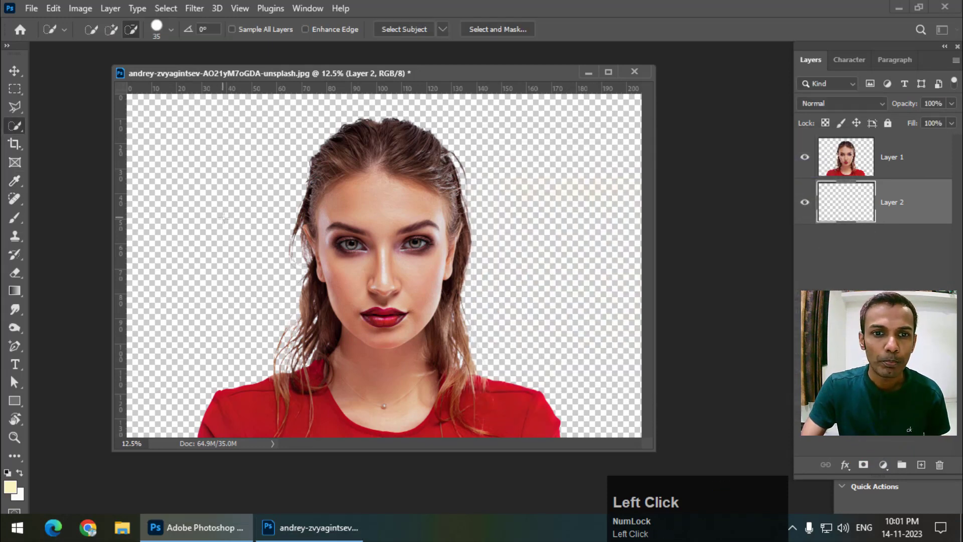
{"action": "key", "text": "alt+BackSpace"}
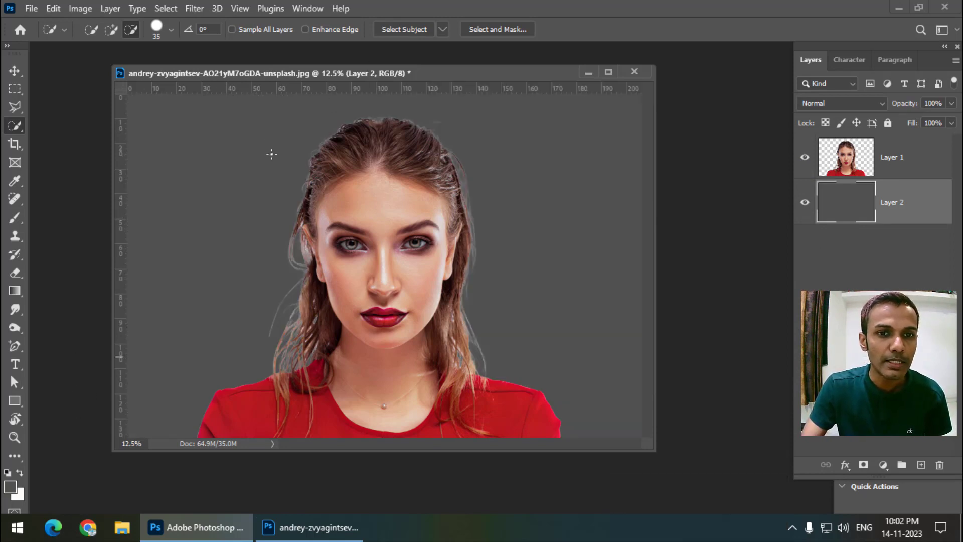
- Reposition and enlarge the document window so the whole canvas shows with a margin around it
{"action": "left_click", "coordinate": [270, 76]}
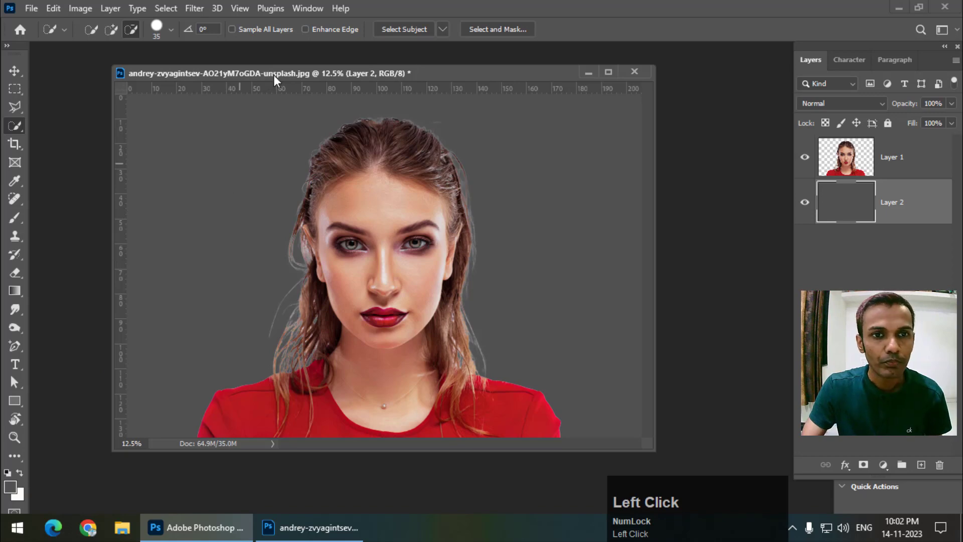
{"action": "left_click_drag", "start_coordinate": [301, 73], "coordinate": [323, 66]}
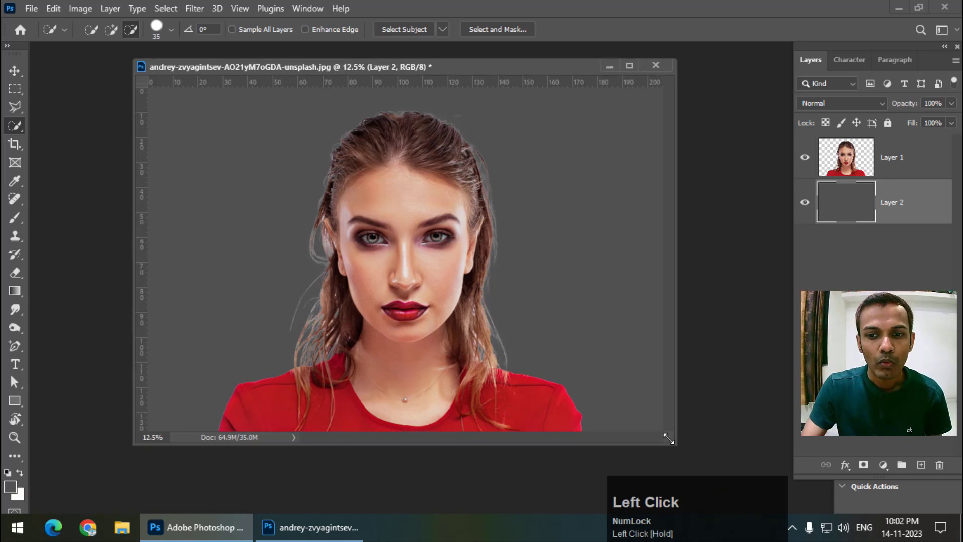
{"action": "left_click_drag", "start_coordinate": [668, 438], "coordinate": [691, 476]}
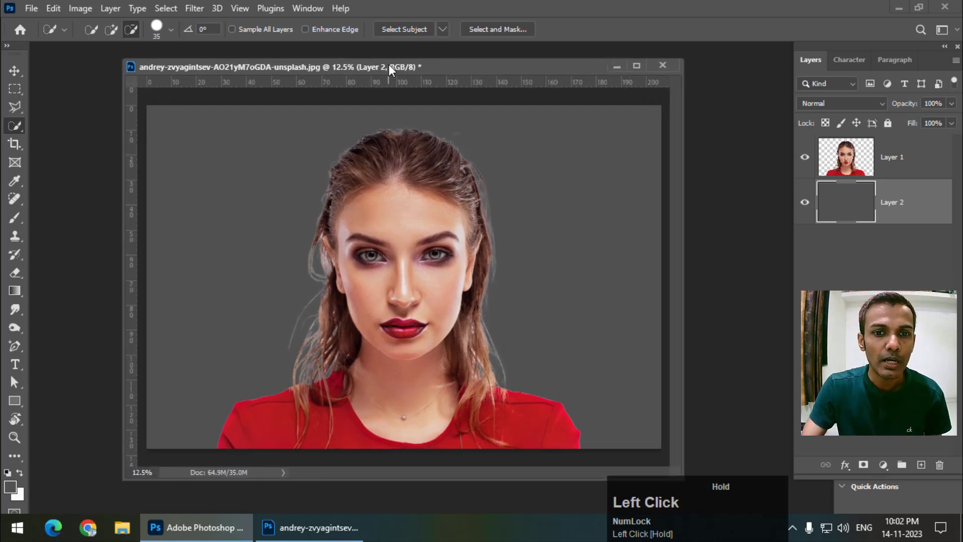
{"action": "left_click_drag", "start_coordinate": [399, 64], "coordinate": [389, 64]}
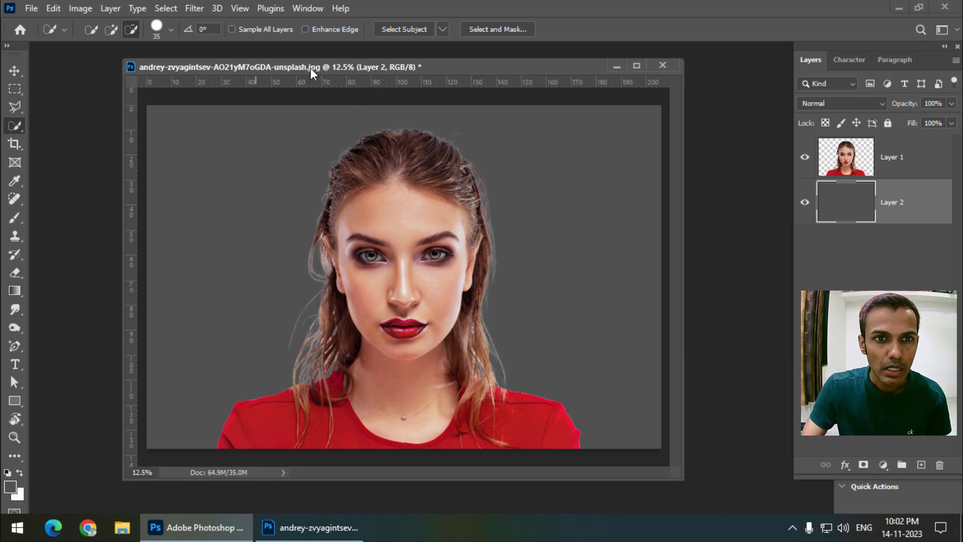
{"action": "left_click_drag", "start_coordinate": [311, 68], "coordinate": [301, 66]}
- Draw a rectangular marquee selection from the face's centre line to the canvas's right edge, covering half of the portrait
{"action": "left_click", "coordinate": [16, 88]}
{"action": "left_click_drag", "start_coordinate": [16, 87], "coordinate": [76, 92]}
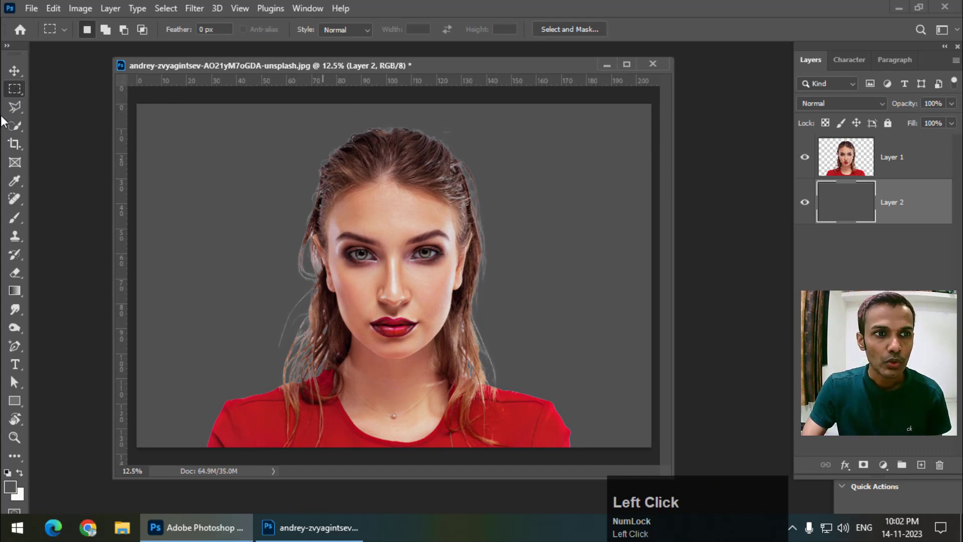
{"action": "right_click", "coordinate": [19, 88]}
{"action": "left_click", "coordinate": [73, 88]}
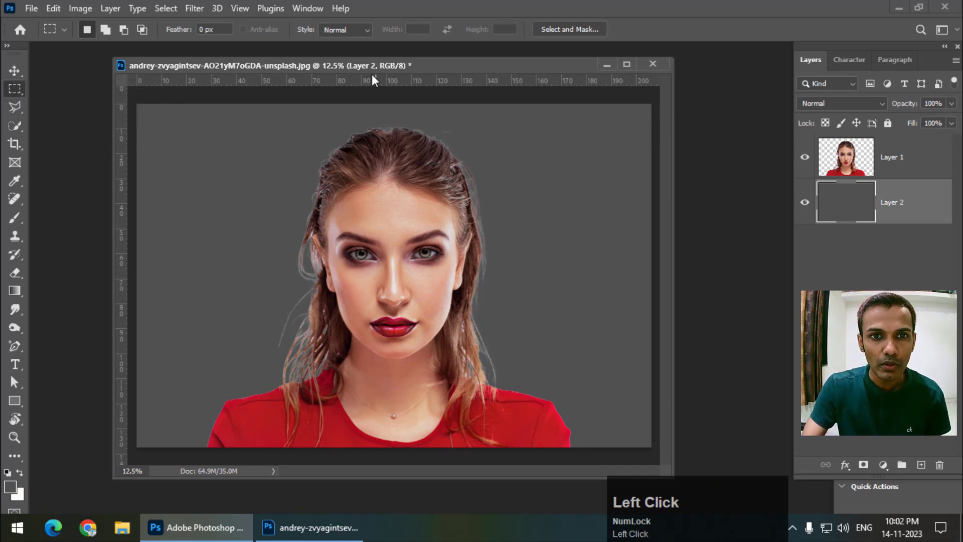
{"action": "left_click_drag", "start_coordinate": [387, 113], "coordinate": [684, 447]}
{"action": "key", "text": "space"}
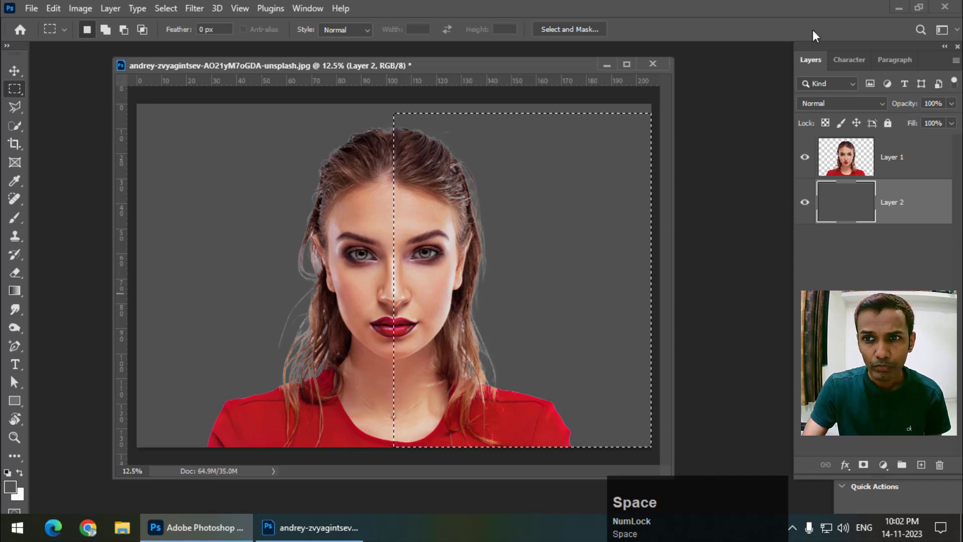
- Apply a layer mask from the selection to Layer 1 so only the right half of the portrait shows
{"action": "left_click", "coordinate": [865, 464]}
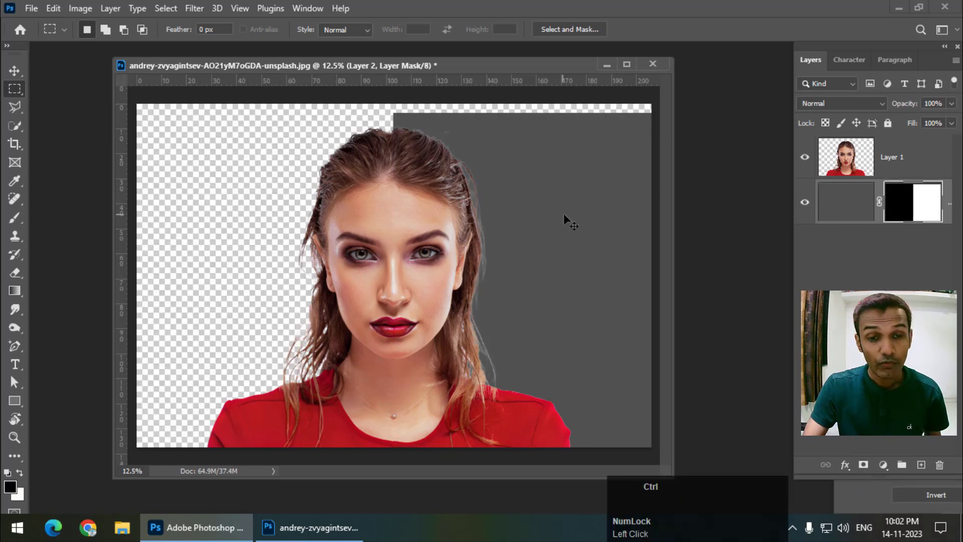
{"action": "key", "text": "ctrl+z"}
{"action": "left_click", "coordinate": [886, 166]}
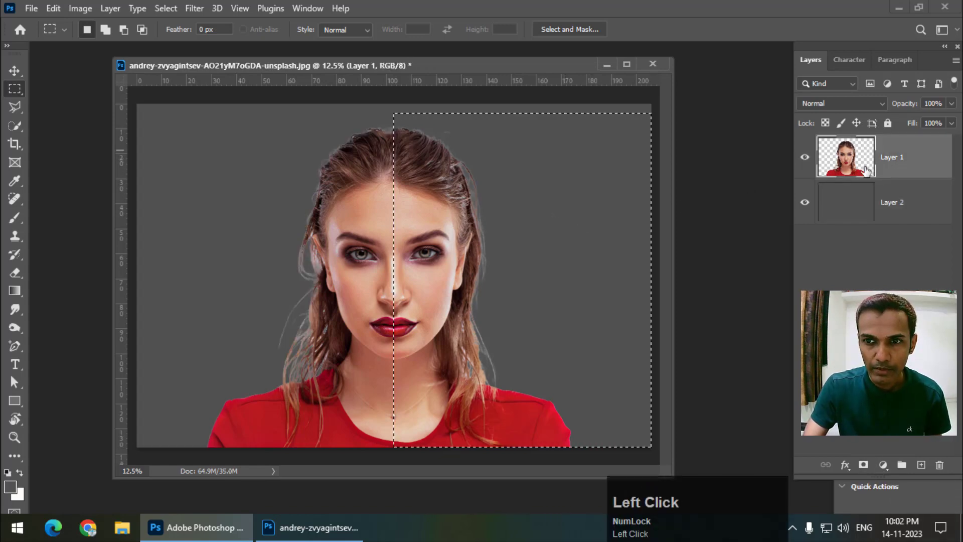
{"action": "left_click", "coordinate": [863, 465]}
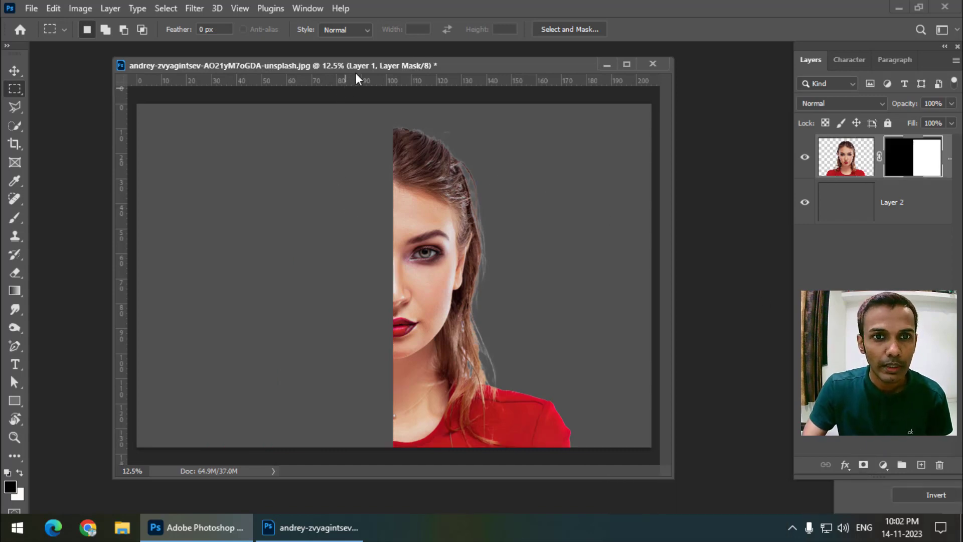
- Start a horizontal text in the empty left half of the canvas and set its font size to 193 pt
{"action": "left_click_drag", "start_coordinate": [361, 72], "coordinate": [343, 76]}
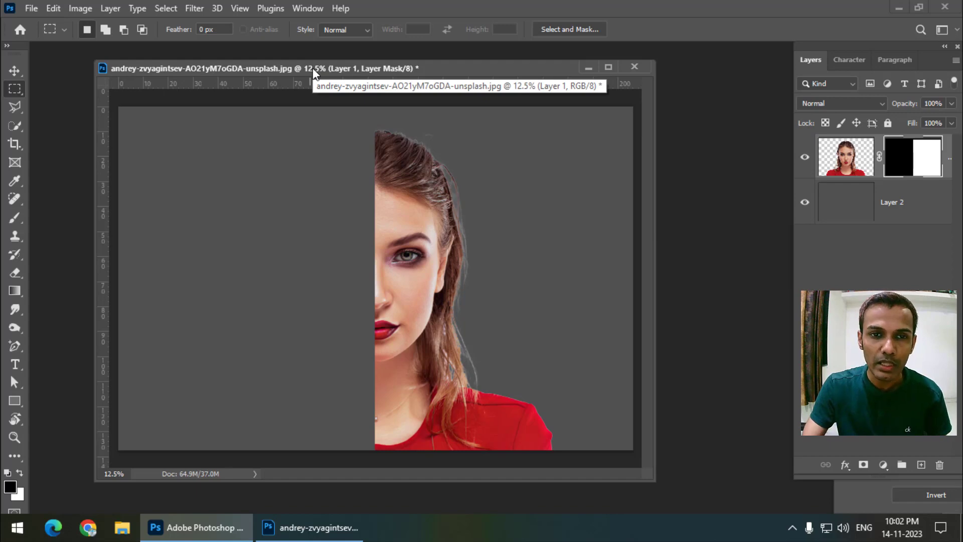
{"action": "left_click_drag", "start_coordinate": [318, 66], "coordinate": [349, 73]}
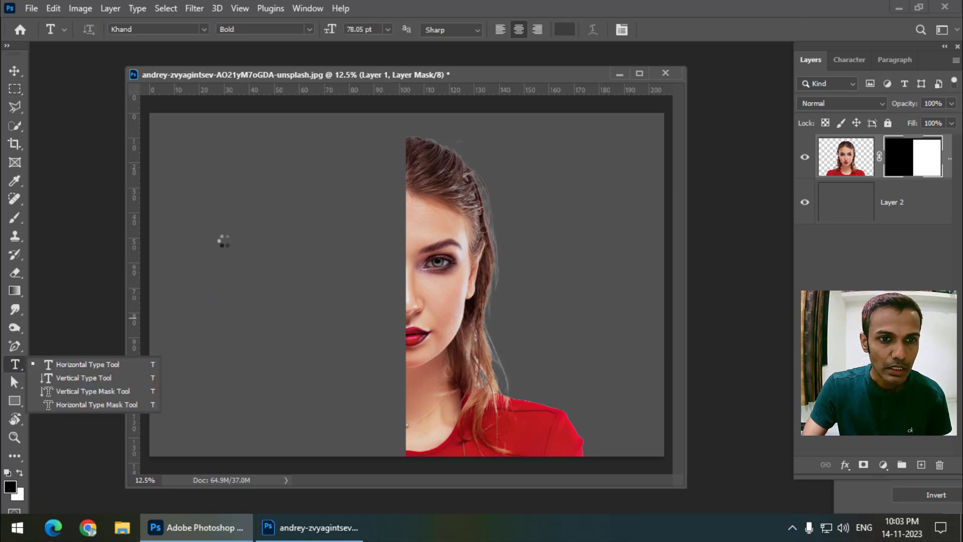
{"action": "left_click", "coordinate": [224, 239]}
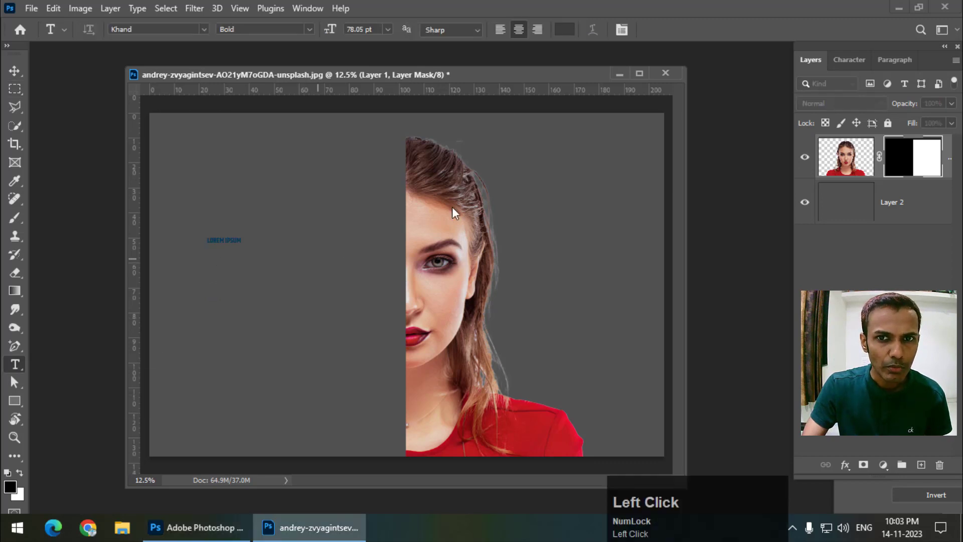
{"action": "left_click", "coordinate": [232, 243]}
{"action": "key", "text": "ctrl+a"}
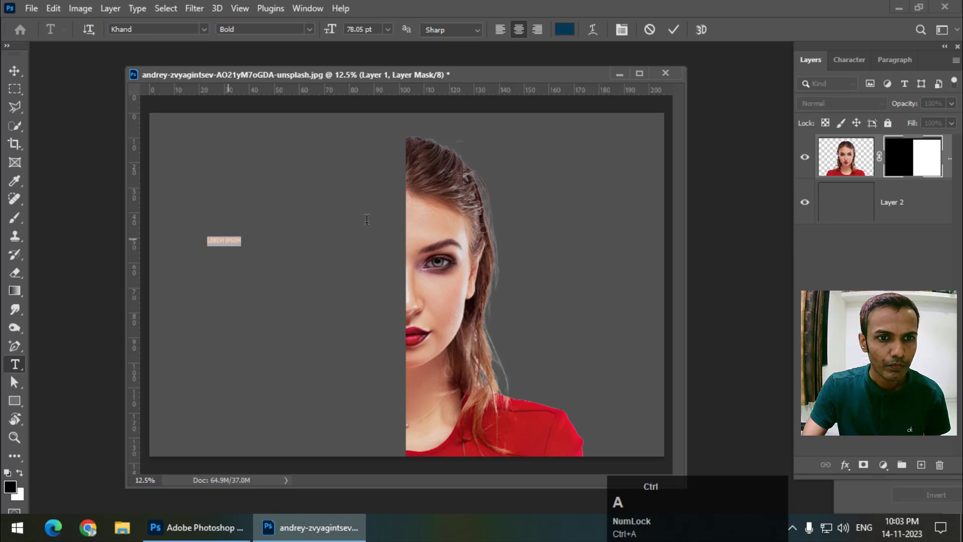
{"action": "left_click", "coordinate": [850, 62]}
{"action": "left_click_drag", "start_coordinate": [802, 103], "coordinate": [891, 103]}
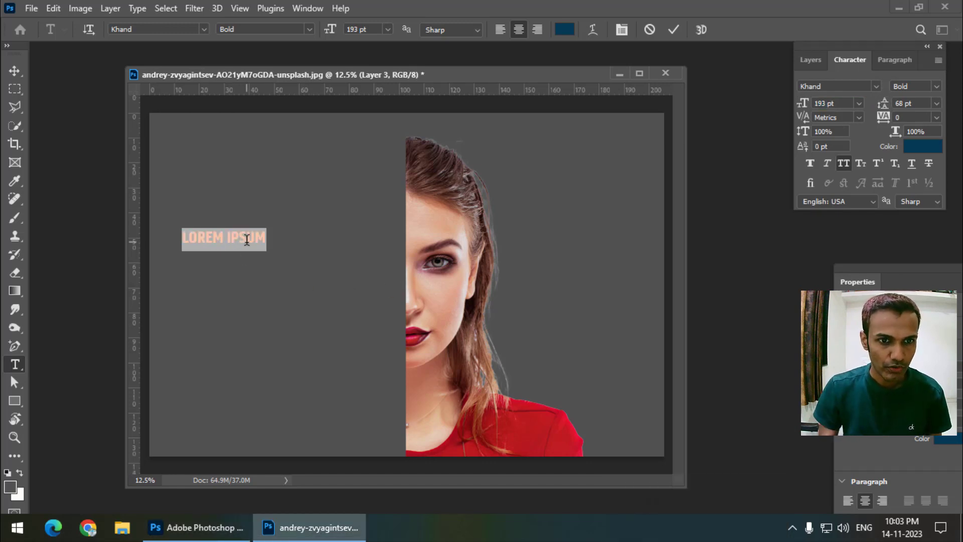
- Replace the placeholder text with TOPMODEL and commit it
{"action": "key", "text": "shift+t"}
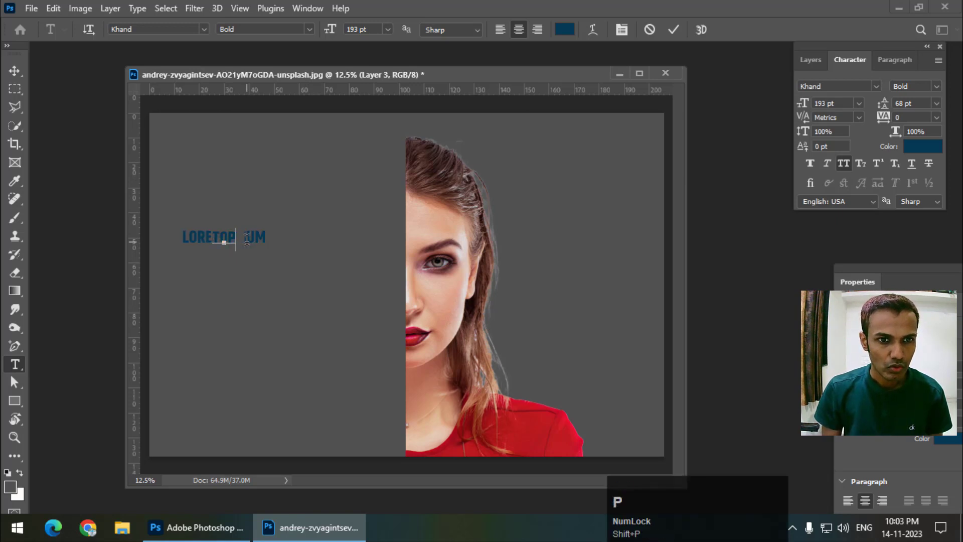
{"action": "key", "text": "shift"}
{"action": "type", "text": "OPMODEL"}
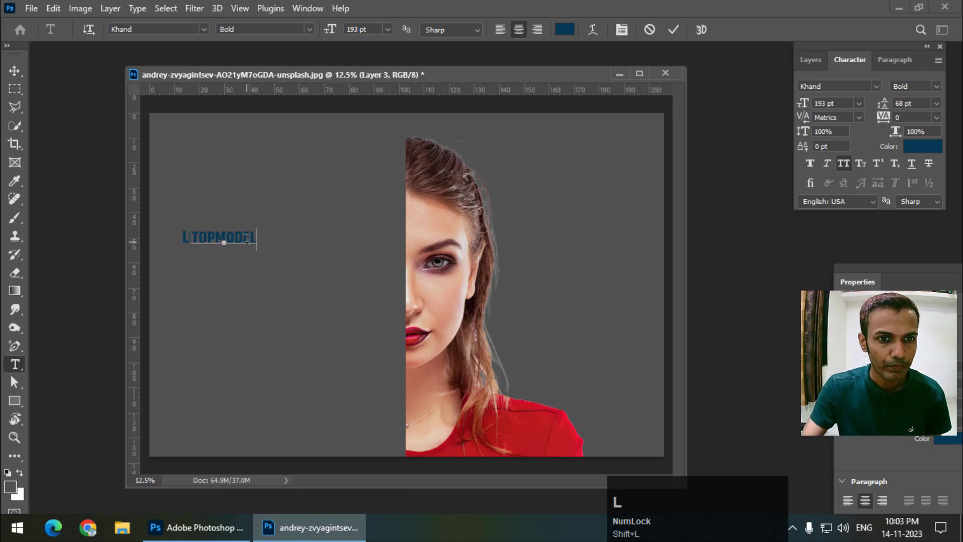
{"action": "left_click", "coordinate": [20, 70]}
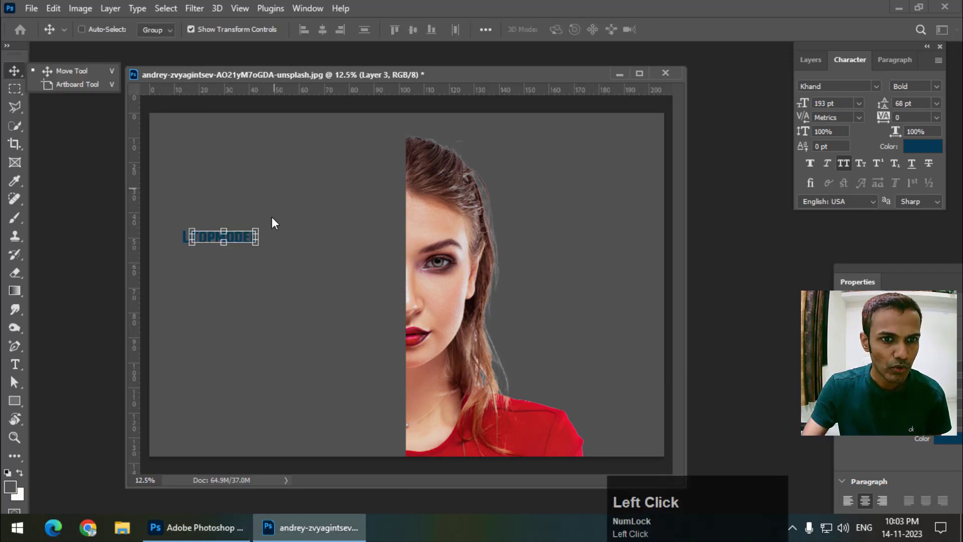
{"action": "left_click", "coordinate": [172, 71]}
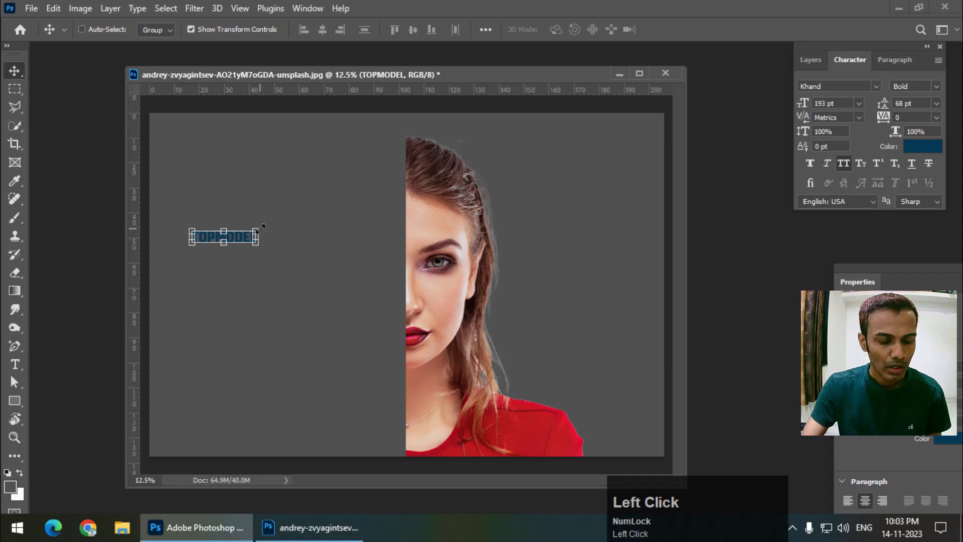
- Rotate the TOPMODEL text 90° clockwise, enlarge it to about 729 pt and place it vertically beside the half face
{"action": "key", "text": "ctrl+t"}
{"action": "left_click_drag", "start_coordinate": [256, 228], "coordinate": [361, 367]}
{"action": "left_click_drag", "start_coordinate": [325, 238], "coordinate": [380, 364]}
{"action": "key", "text": "Return"}
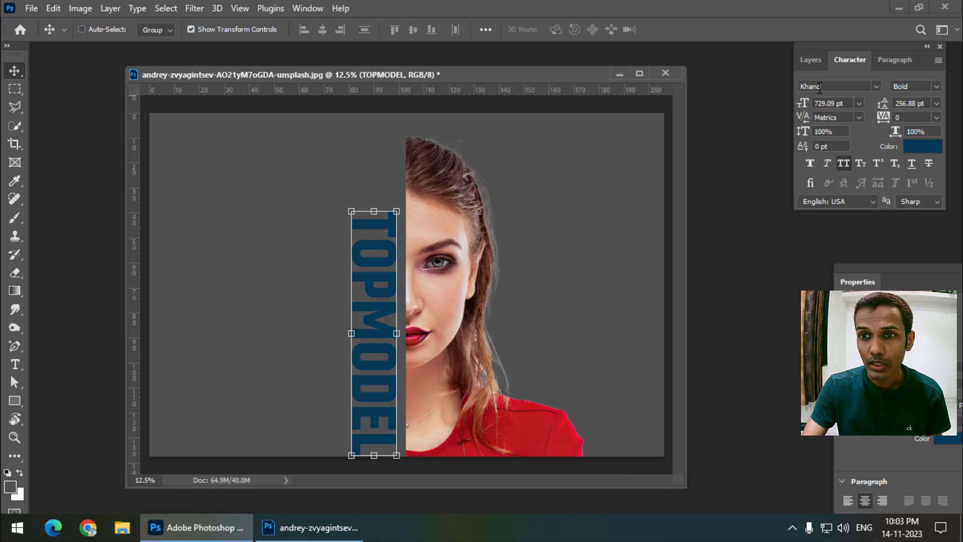
- Move the vertical TOPMODEL text upward and scale it up to about 903 pt
{"action": "left_click_drag", "start_coordinate": [377, 284], "coordinate": [382, 270]}
{"action": "left_click_drag", "start_coordinate": [354, 195], "coordinate": [289, 140]}
{"action": "key", "text": "Return"}
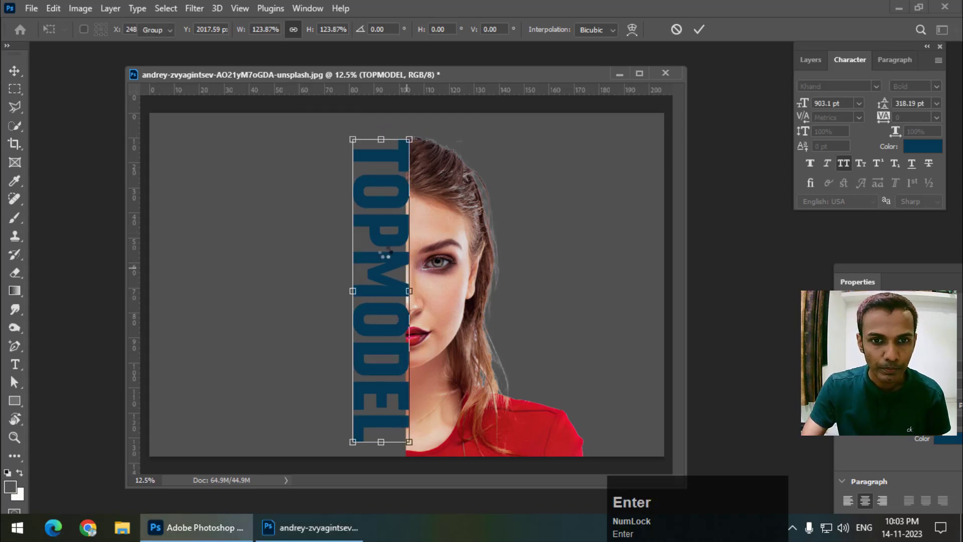
- Lower the text to the canvas's bottom edge and enlarge it to about 951 pt to match the portrait's height
{"action": "mouse_move", "coordinate": [379, 249]}
{"action": "left_mouse_down"}
{"action": "mouse_move", "coordinate": [353, 258]}
{"action": "mouse_move", "coordinate": [365, 254]}
{"action": "mouse_move", "coordinate": [362, 243]}
{"action": "left_mouse_up"}
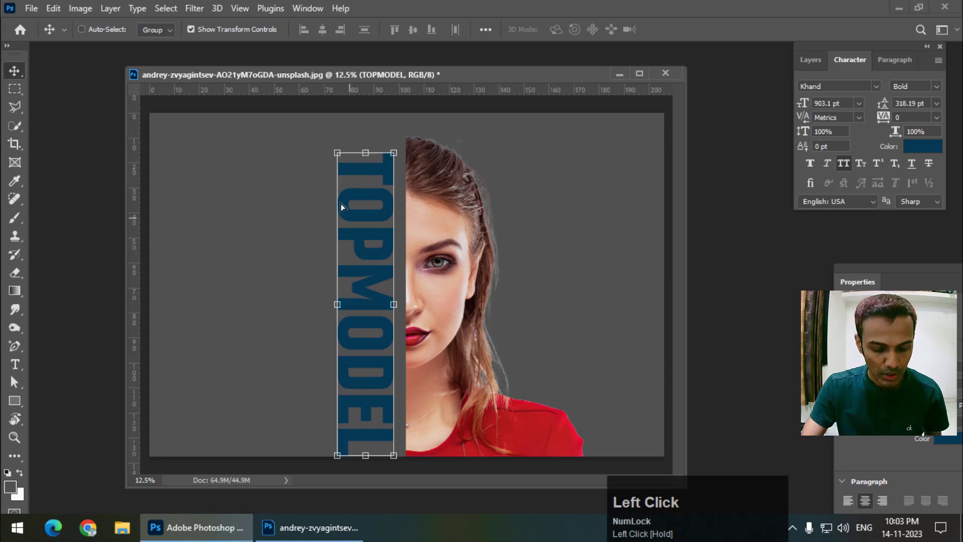
{"action": "key", "text": "ctrl+t"}
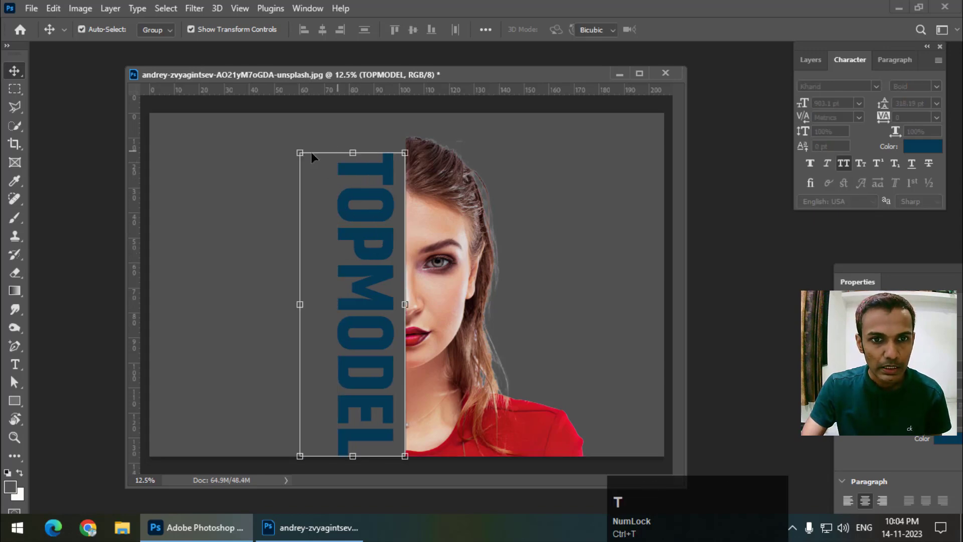
{"action": "left_click_drag", "start_coordinate": [297, 151], "coordinate": [281, 141]}
{"action": "key", "text": "Return"}
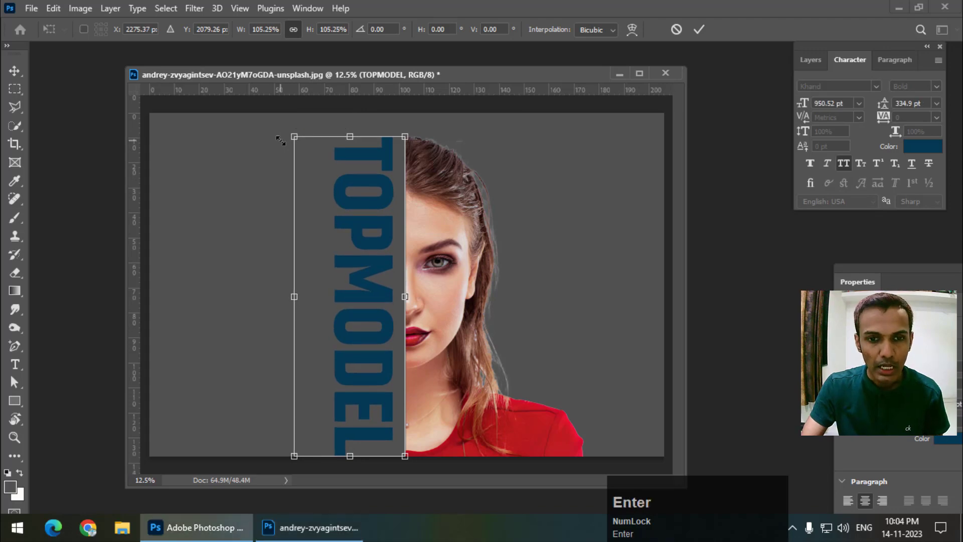
- Adjust the text horizontally to leave a narrow gap beside the face's cut edge, and display the layer list
{"action": "left_click_drag", "start_coordinate": [383, 260], "coordinate": [401, 265]}
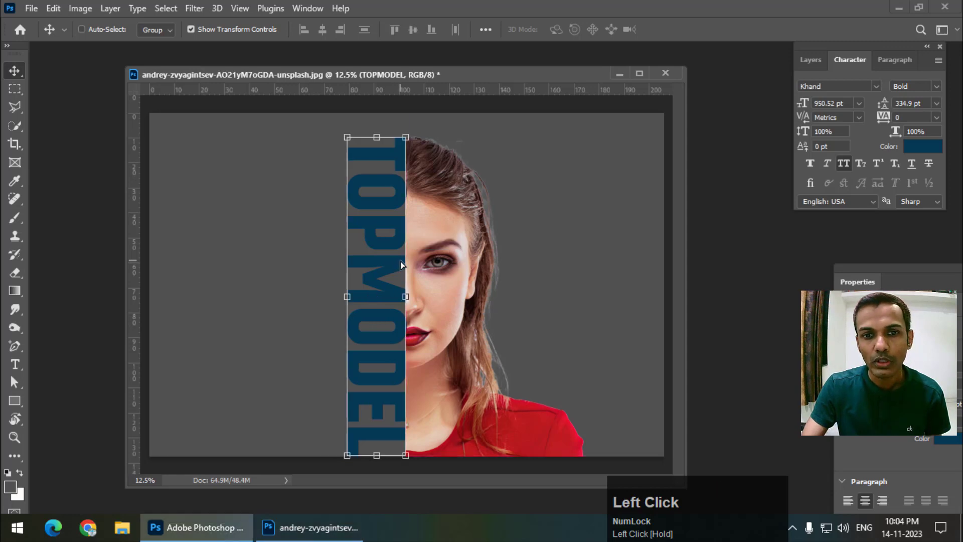
{"action": "key", "text": "Right"}
{"action": "key", "text": "Right"}
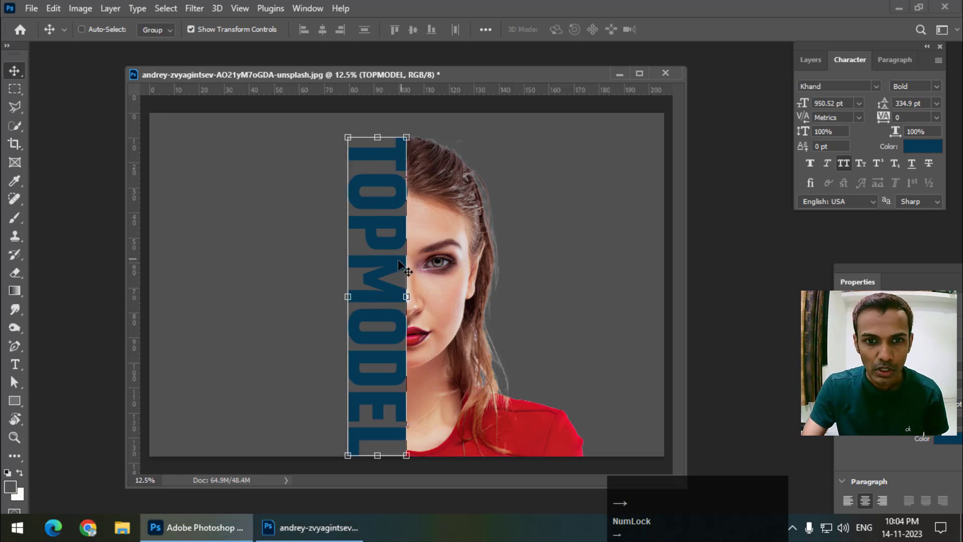
{"action": "left_click_drag", "start_coordinate": [394, 265], "coordinate": [388, 265]}
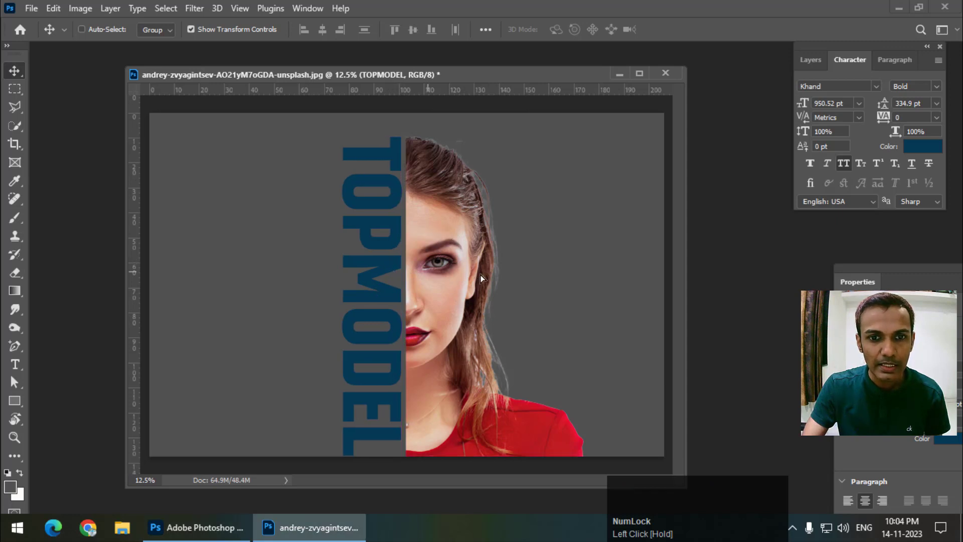
{"action": "key", "text": "Right"}
{"action": "key", "text": "Right"}
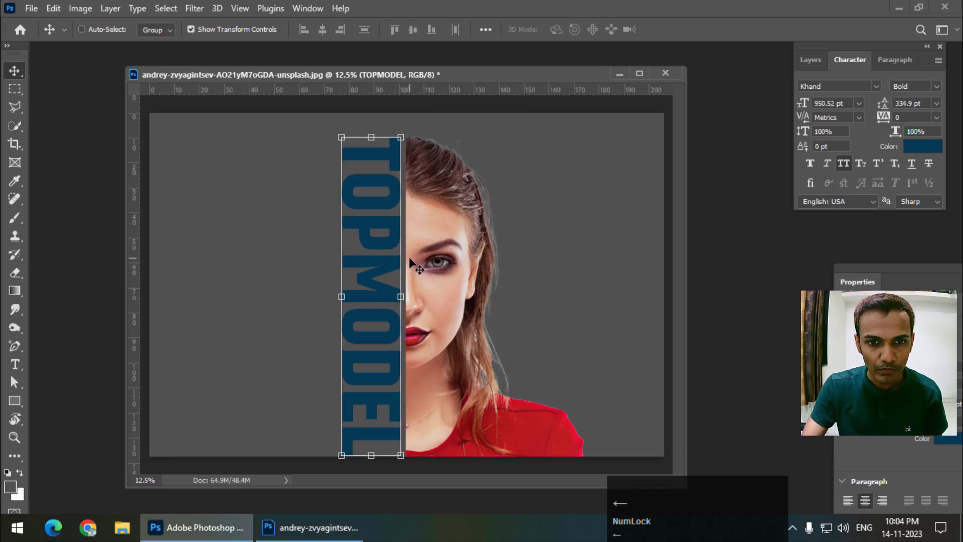
{"action": "left_click", "coordinate": [809, 60]}
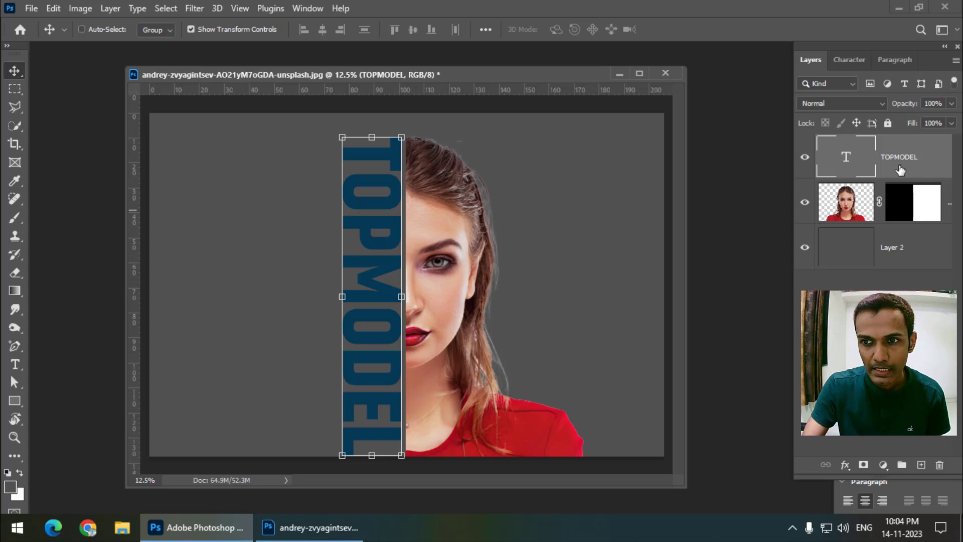
- Move the TOPMODEL text layer beneath the masked portrait layer and load its letter shapes as a selection
{"action": "left_click_drag", "start_coordinate": [900, 171], "coordinate": [853, 203]}
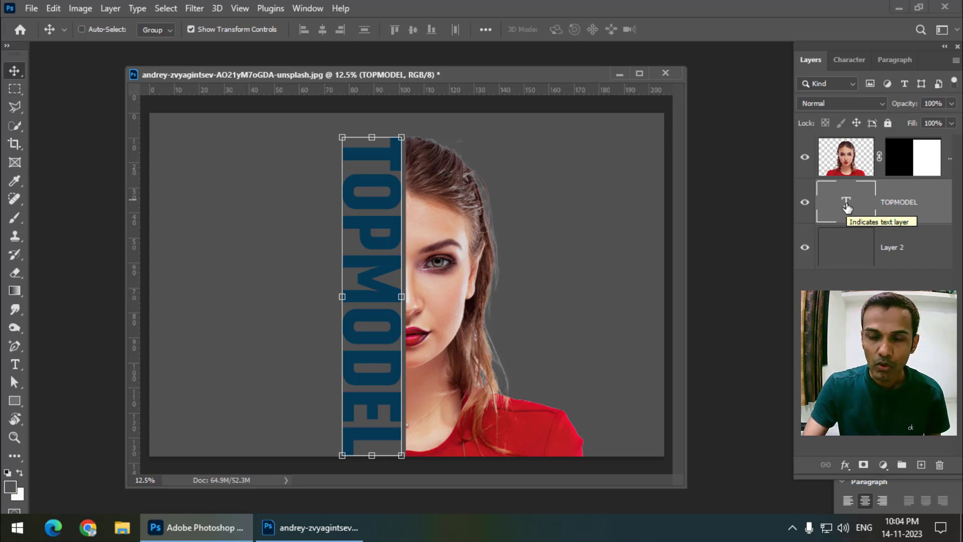
{"action": "left_click", "coordinate": [846, 205], "text": "ctrl"}
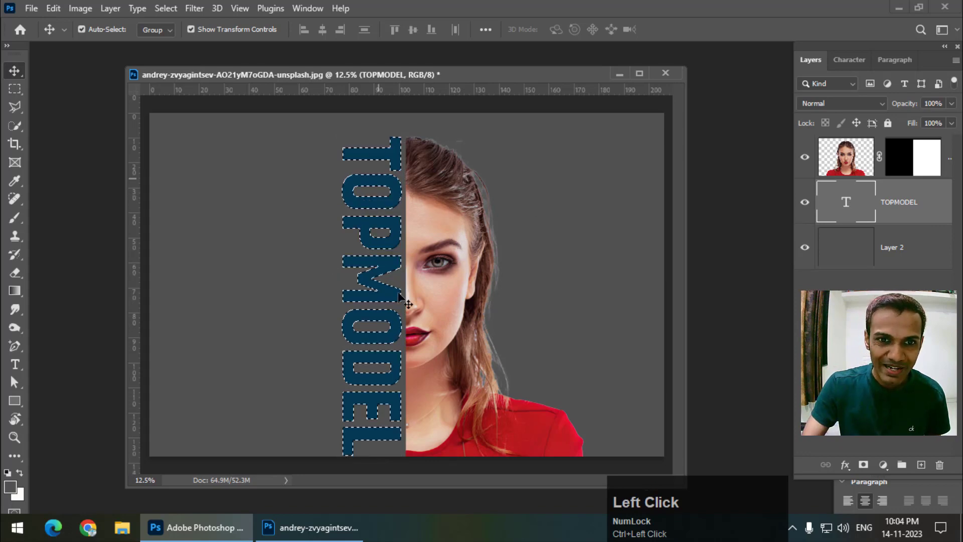
- Paint white with the Brush on the portrait's layer mask inside the letter selection to reveal the face through TOPMODEL, then deselect
{"action": "left_click", "coordinate": [903, 163]}
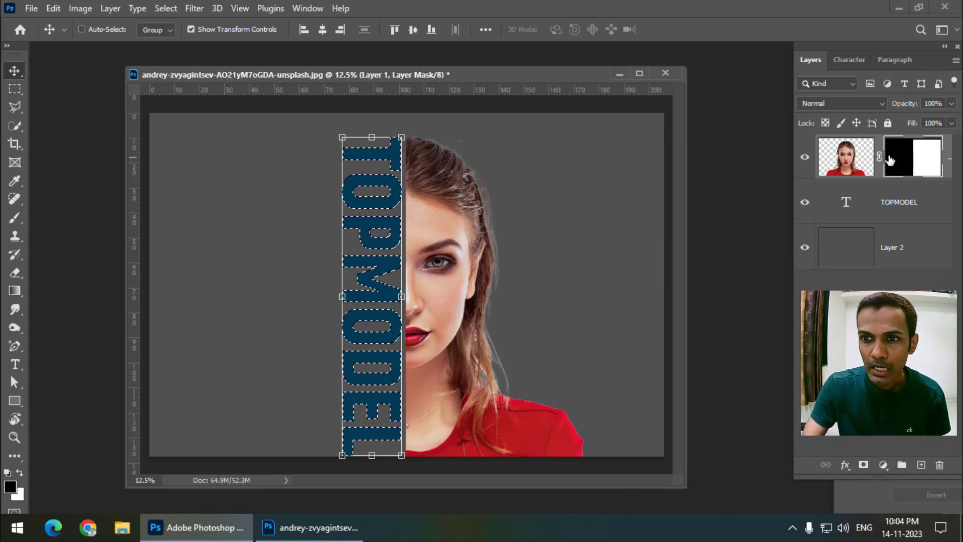
{"action": "left_click", "coordinate": [847, 162]}
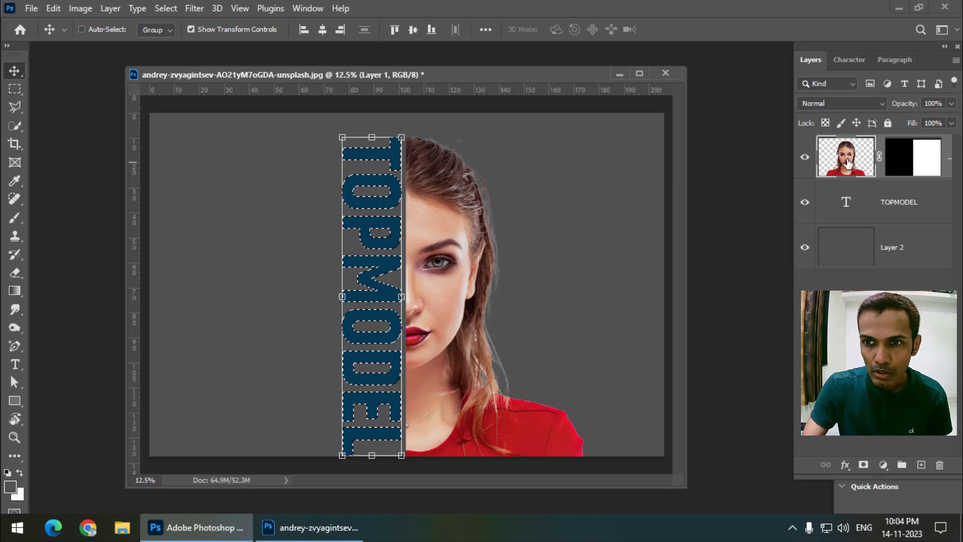
{"action": "left_click", "coordinate": [905, 159]}
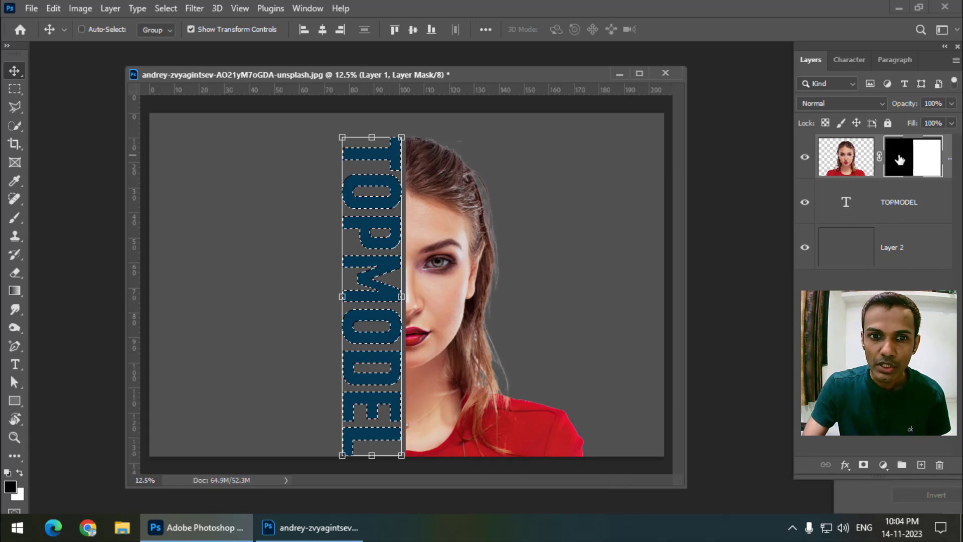
{"action": "left_click", "coordinate": [15, 217]}
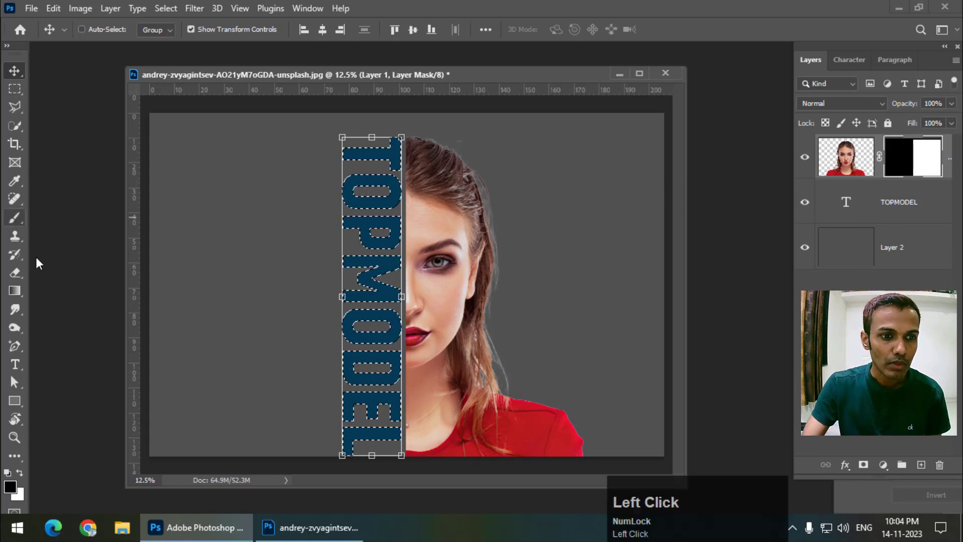
{"action": "left_click", "coordinate": [20, 473]}
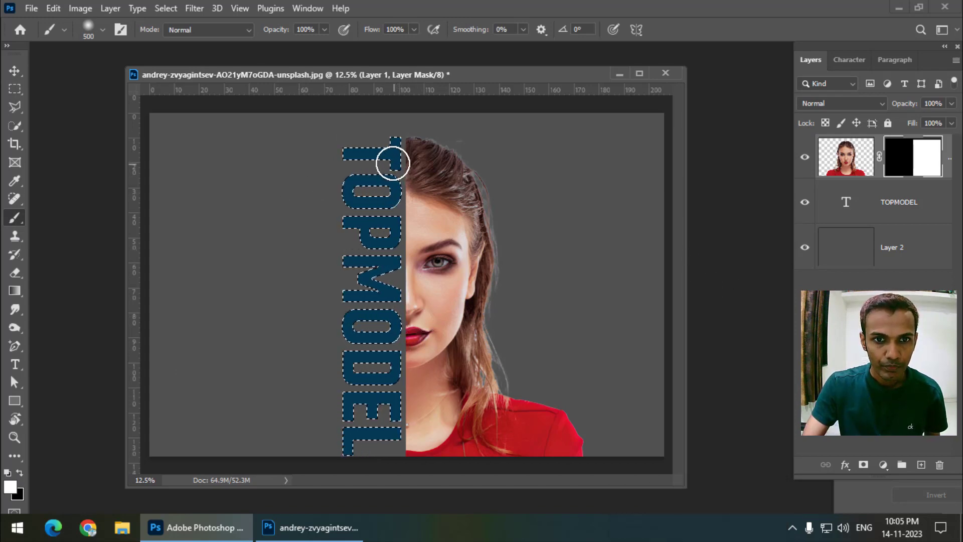
{"action": "mouse_move", "coordinate": [392, 163]}
{"action": "left_mouse_down"}
{"action": "mouse_move", "coordinate": [354, 154]}
{"action": "mouse_move", "coordinate": [403, 158]}
{"action": "left_mouse_up"}
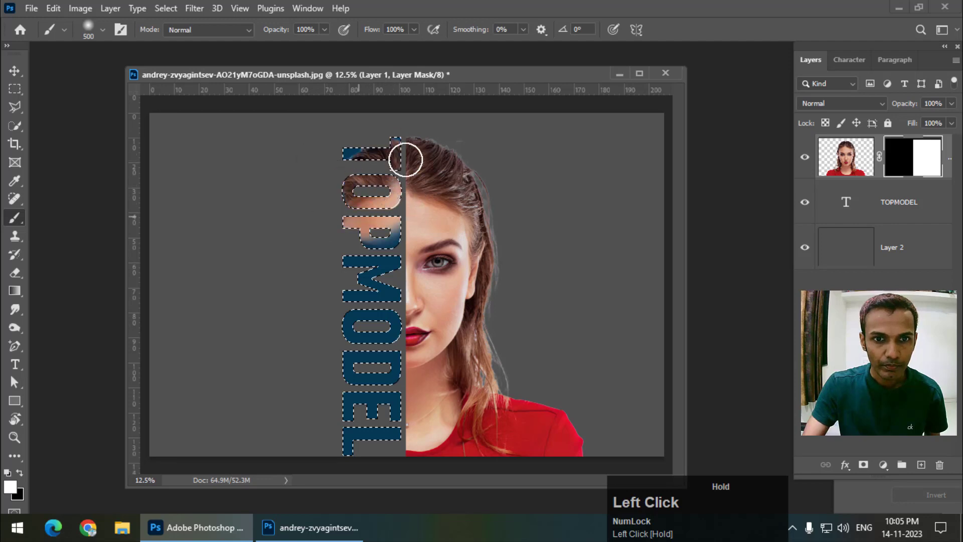
{"action": "mouse_move", "coordinate": [392, 196]}
{"action": "left_mouse_down"}
{"action": "mouse_move", "coordinate": [338, 269]}
{"action": "mouse_move", "coordinate": [361, 291]}
{"action": "mouse_move", "coordinate": [337, 320]}
{"action": "mouse_move", "coordinate": [405, 322]}
{"action": "mouse_move", "coordinate": [423, 333]}
{"action": "mouse_move", "coordinate": [381, 341]}
{"action": "mouse_move", "coordinate": [331, 392]}
{"action": "mouse_move", "coordinate": [373, 437]}
{"action": "mouse_move", "coordinate": [427, 445]}
{"action": "mouse_move", "coordinate": [338, 452]}
{"action": "mouse_move", "coordinate": [378, 275]}
{"action": "mouse_move", "coordinate": [401, 232]}
{"action": "mouse_move", "coordinate": [346, 152]}
{"action": "mouse_move", "coordinate": [331, 155]}
{"action": "mouse_move", "coordinate": [393, 166]}
{"action": "mouse_move", "coordinate": [428, 133]}
{"action": "mouse_move", "coordinate": [414, 157]}
{"action": "mouse_move", "coordinate": [360, 162]}
{"action": "mouse_move", "coordinate": [329, 142]}
{"action": "mouse_move", "coordinate": [409, 147]}
{"action": "mouse_move", "coordinate": [581, 205]}
{"action": "mouse_move", "coordinate": [667, 252]}
{"action": "left_mouse_up"}
{"action": "key", "text": "ctrl+d"}
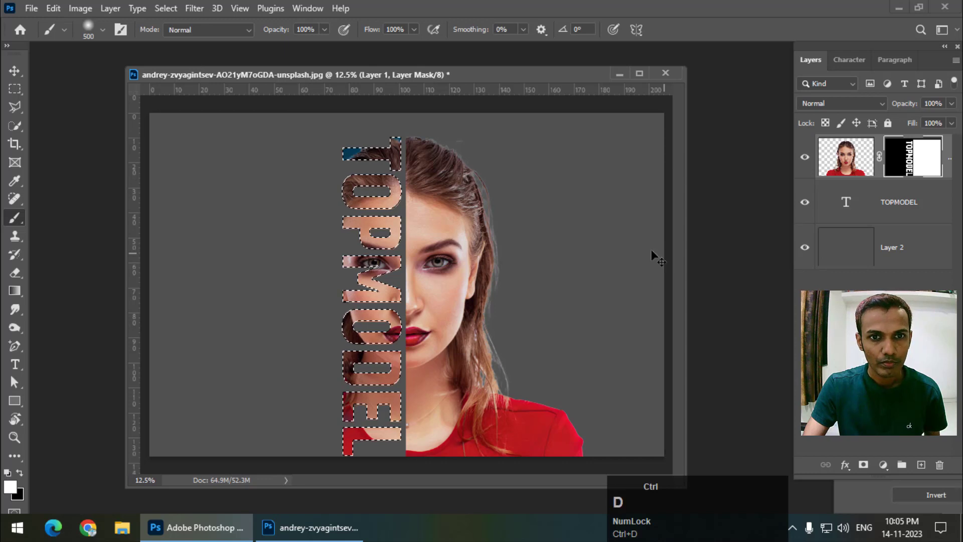
{"action": "mouse_move", "coordinate": [393, 80]}
{"action": "left_mouse_down"}
{"action": "mouse_move", "coordinate": [368, 70]}
{"action": "mouse_move", "coordinate": [410, 81]}
{"action": "left_mouse_up"}
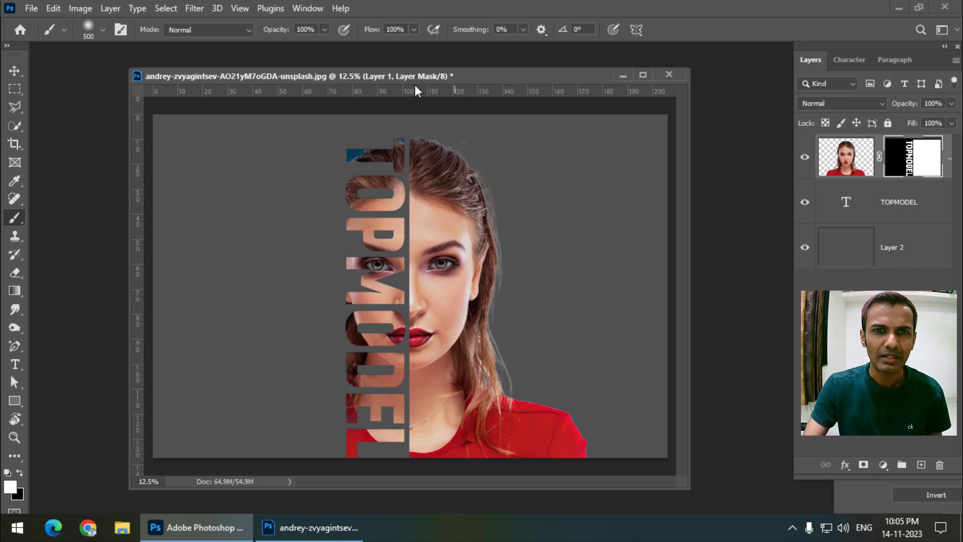
{"action": "left_click_drag", "start_coordinate": [420, 80], "coordinate": [402, 72]}
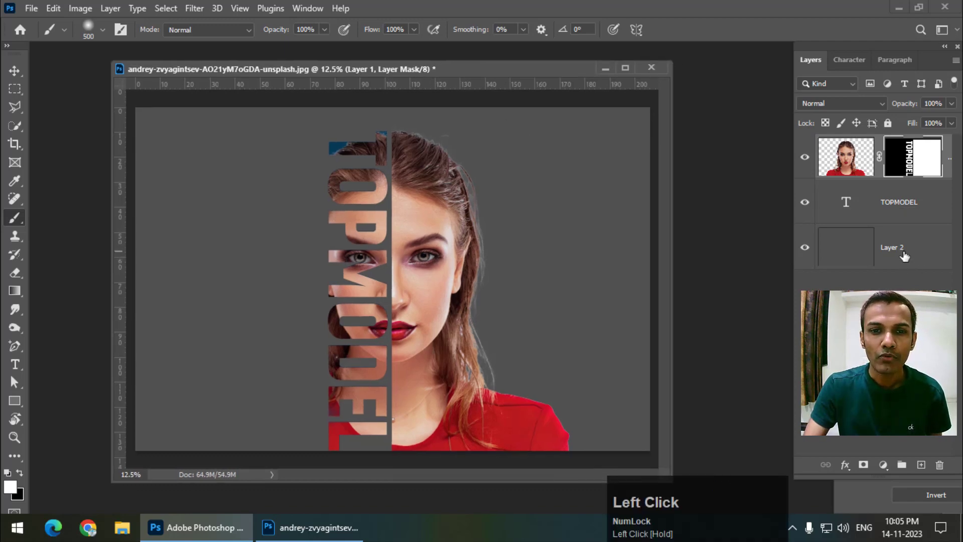
- Fill the background Layer 2 with near-black, colour #080808
{"action": "left_click", "coordinate": [898, 253]}
{"action": "left_click", "coordinate": [10, 486]}
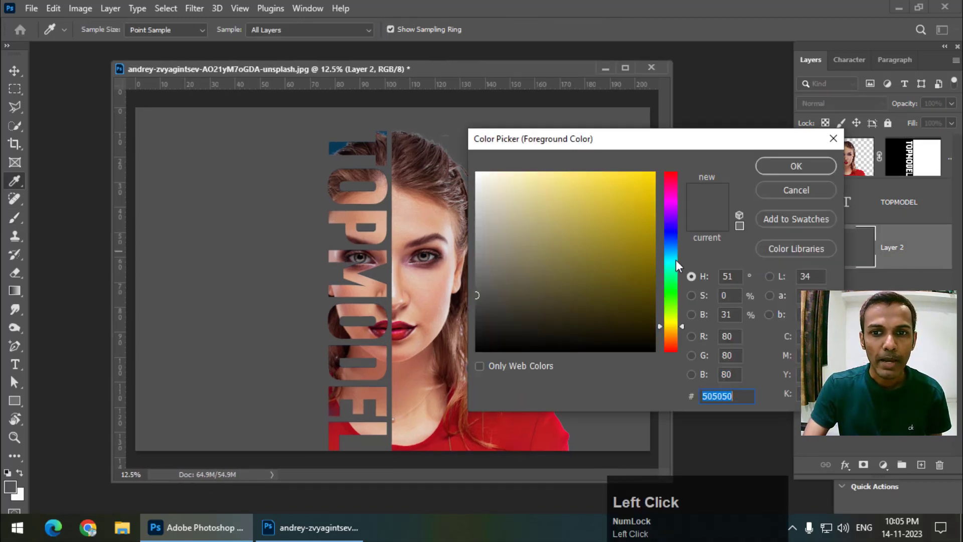
{"action": "left_click_drag", "start_coordinate": [496, 327], "coordinate": [500, 330]}
{"action": "left_click", "coordinate": [789, 159]}
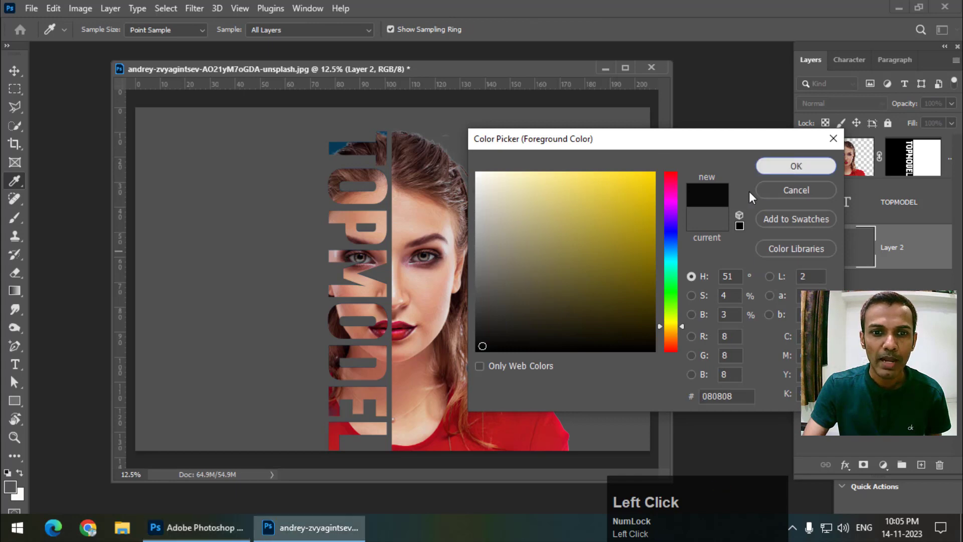
{"action": "key", "text": "b"}
{"action": "key", "text": "alt+BackSpace"}
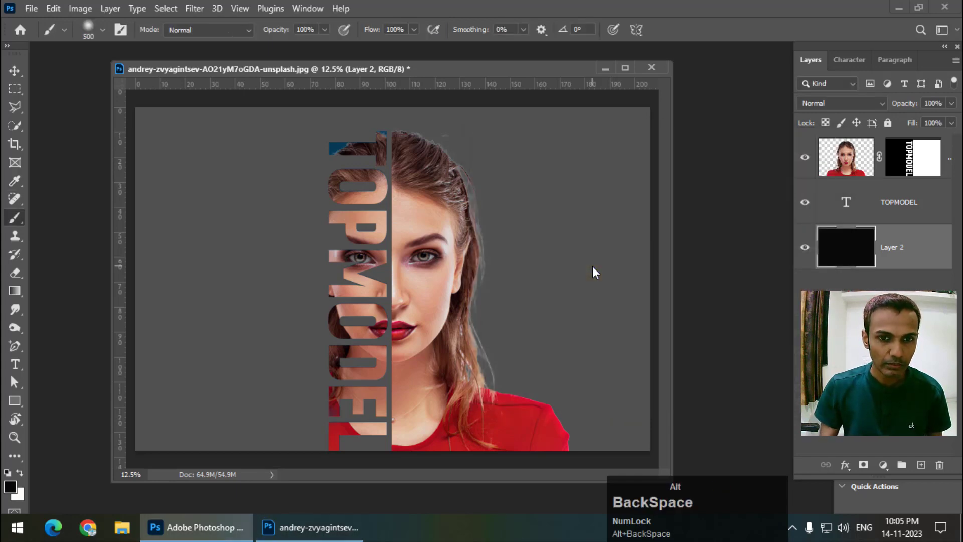
- Set the foreground colour to blue #085281 and fill the background Layer 2 with it
{"action": "left_click", "coordinate": [10, 486]}
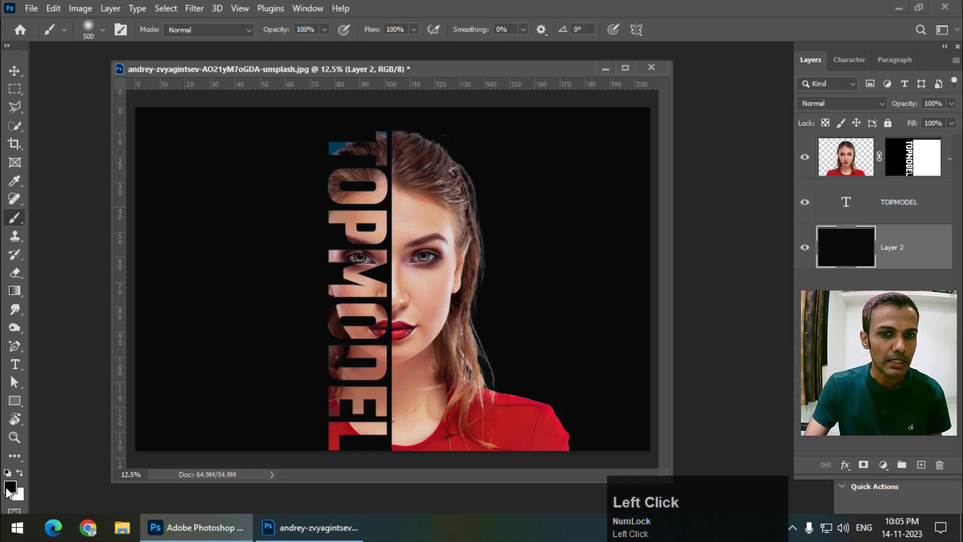
{"action": "left_click", "coordinate": [663, 253]}
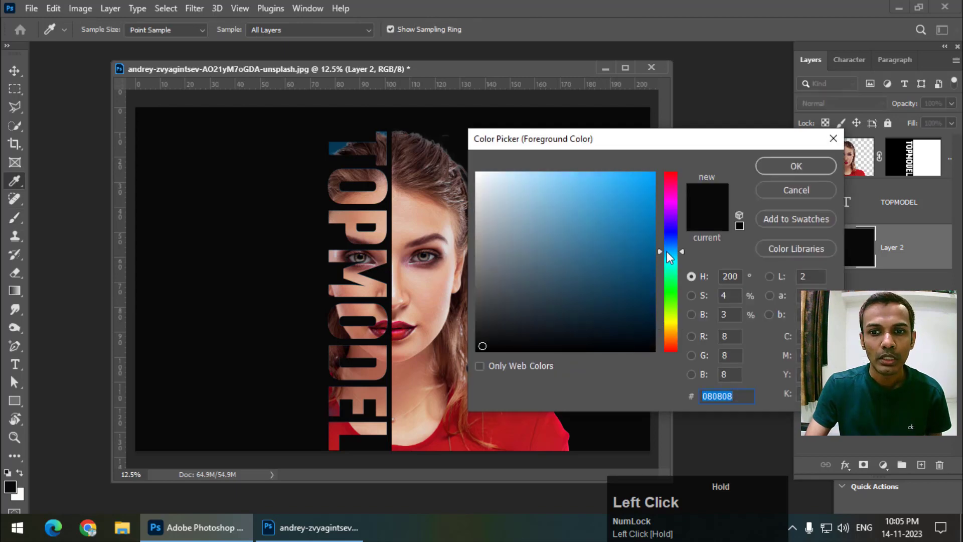
{"action": "left_click", "coordinate": [636, 275]}
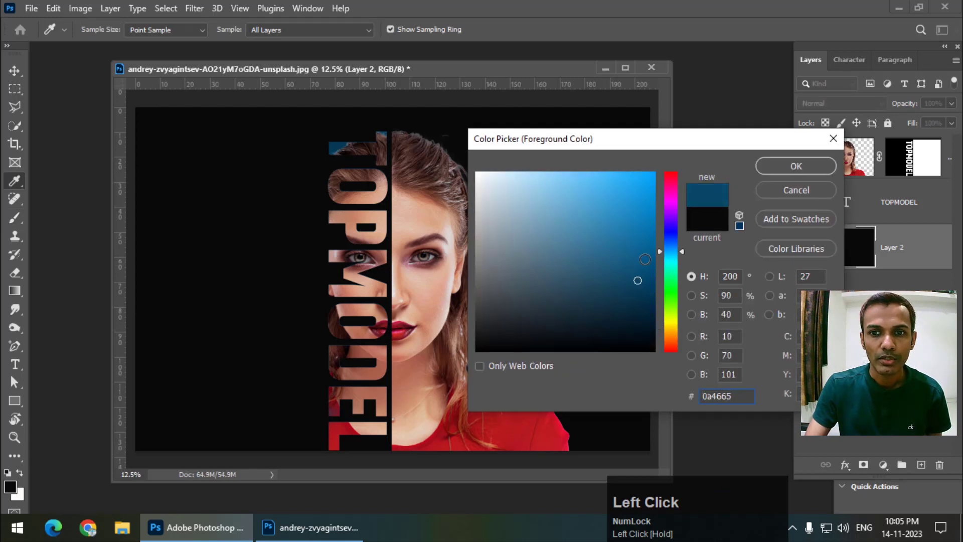
{"action": "left_click", "coordinate": [644, 261]}
{"action": "left_click", "coordinate": [669, 249]}
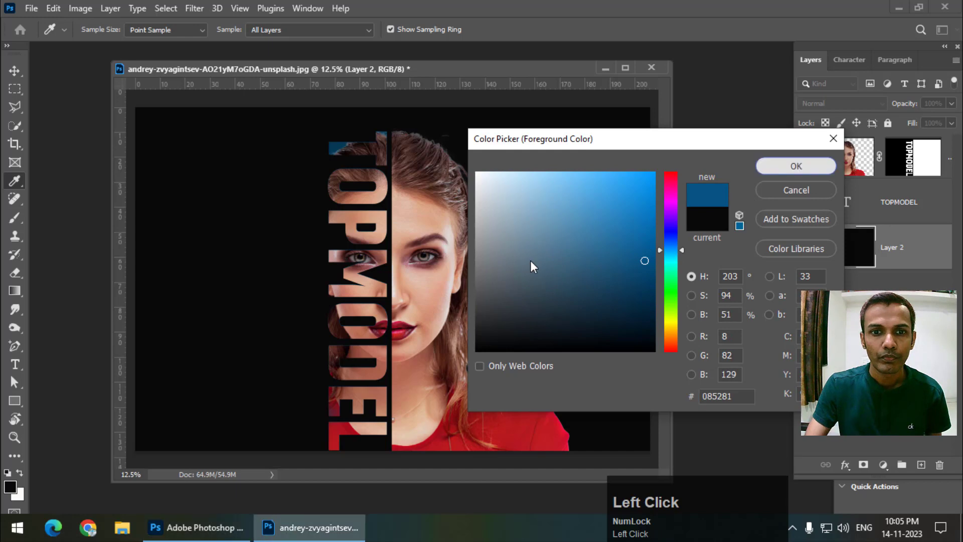
{"action": "key", "text": "Return"}
{"action": "key", "text": "alt+BackSpace"}
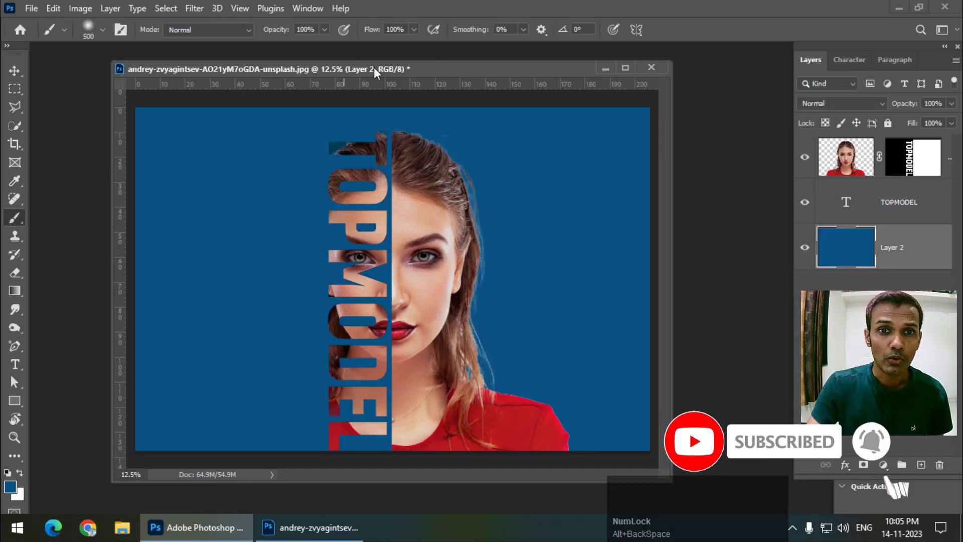
{"action": "left_click_drag", "start_coordinate": [374, 68], "coordinate": [355, 69]}
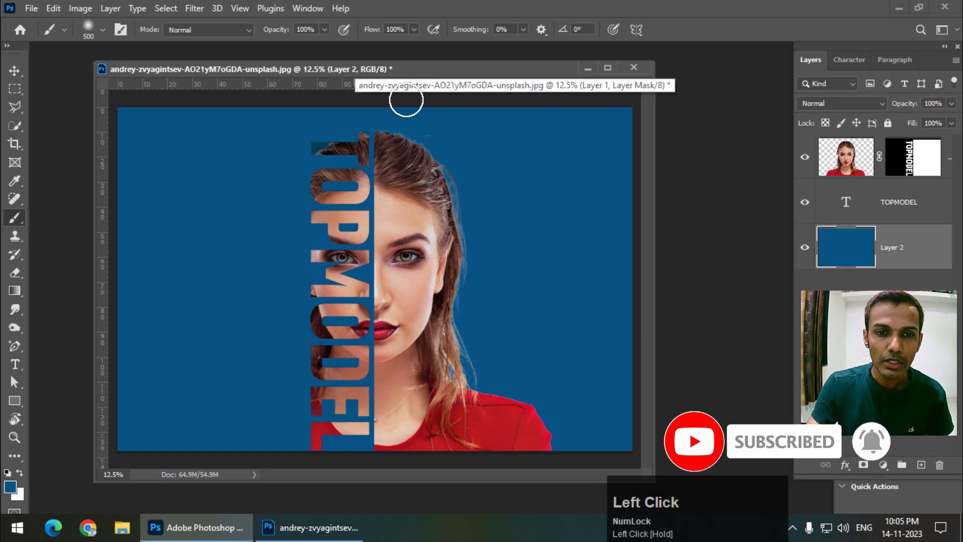
{"action": "mouse_move", "coordinate": [397, 67]}
{"action": "left_mouse_down"}
{"action": "mouse_move", "coordinate": [352, 70]}
{"action": "mouse_move", "coordinate": [359, 65]}
{"action": "left_mouse_up"}
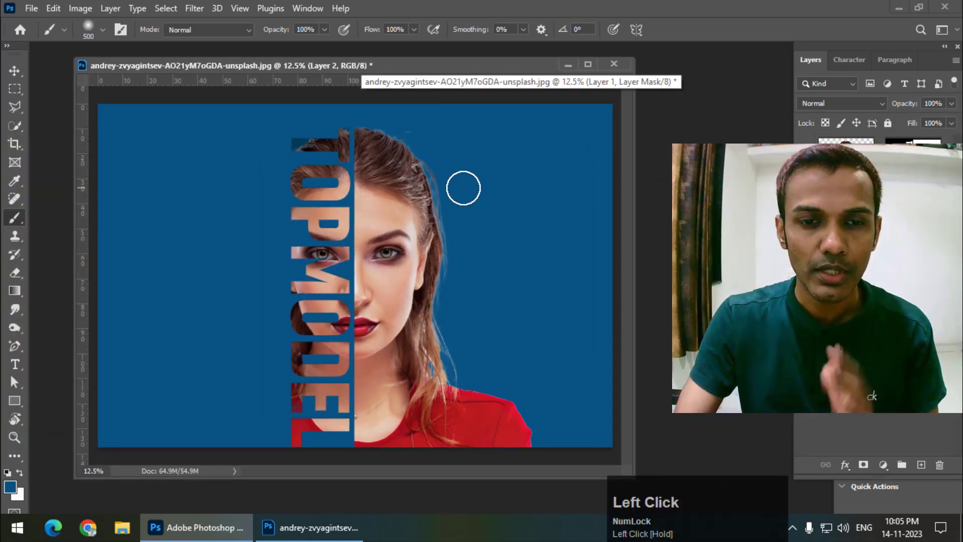
{"action": "mouse_move", "coordinate": [396, 64]}
{"action": "left_mouse_down"}
{"action": "mouse_move", "coordinate": [444, 64]}
{"action": "mouse_move", "coordinate": [411, 71]}
{"action": "left_mouse_up"}
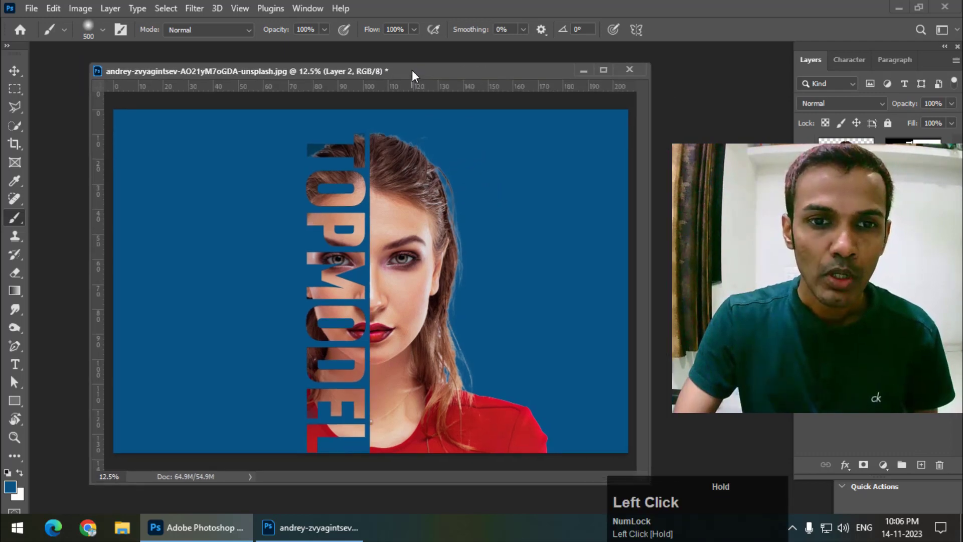